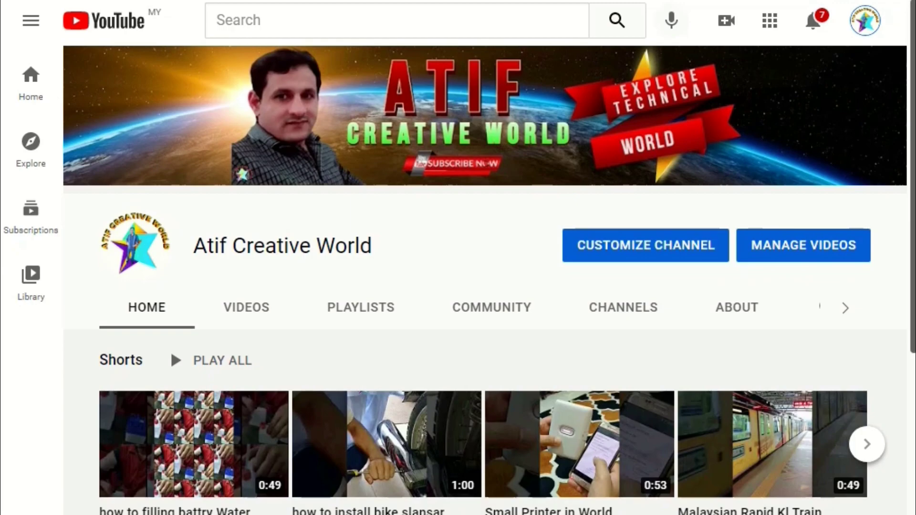
# Open the account menu from the profile avatar on the Atif Creative World channel page
pyautogui.click(866, 24)
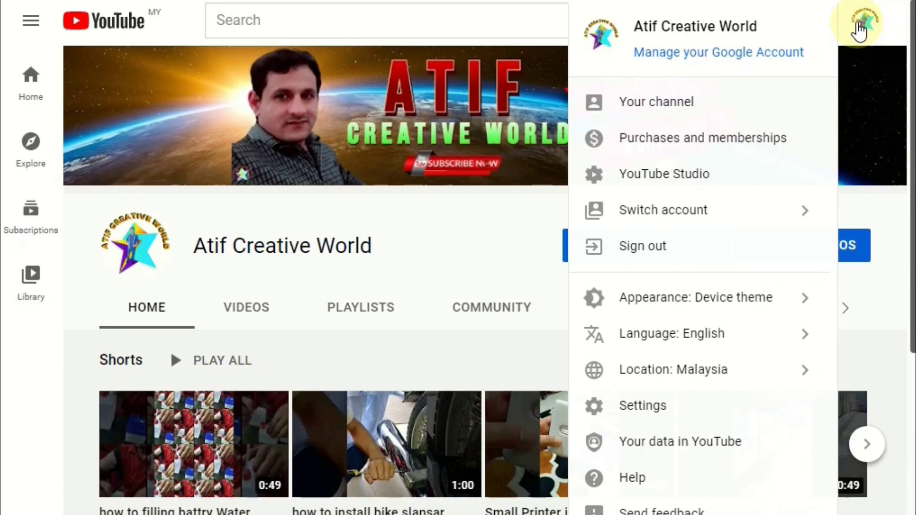
# Open YouTube Studio's Content uploads list and scroll to the 11:46 video from Aug 19, 2021
pyautogui.click(652, 178)
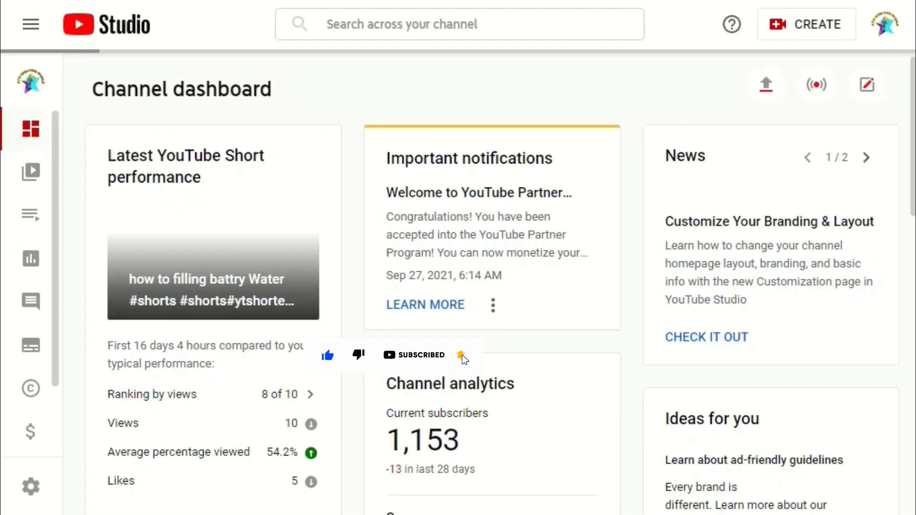
pyautogui.click(27, 172)
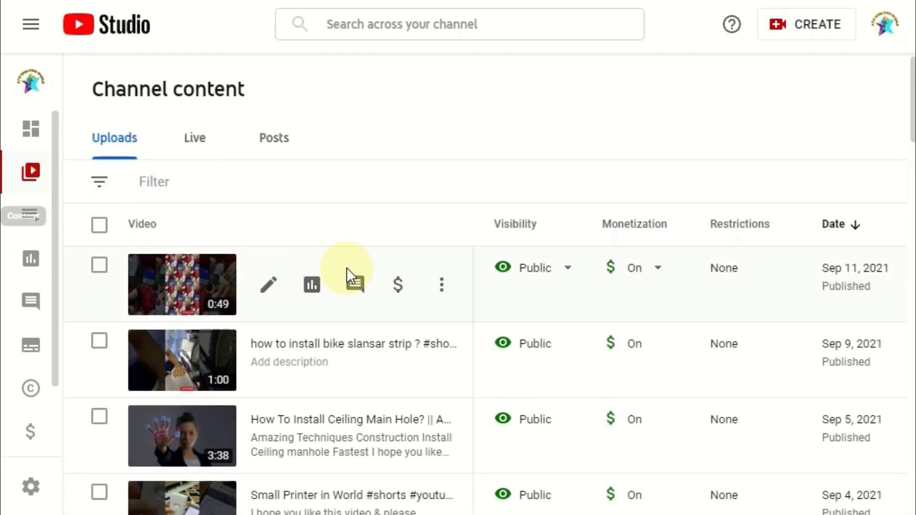
pyautogui.scroll(-1, 328, 339)
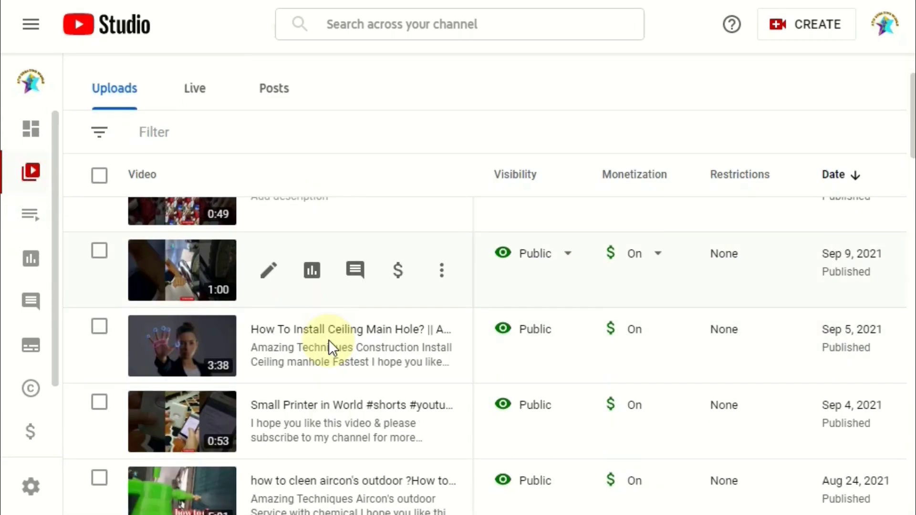
pyautogui.scroll(-4, 329, 340)
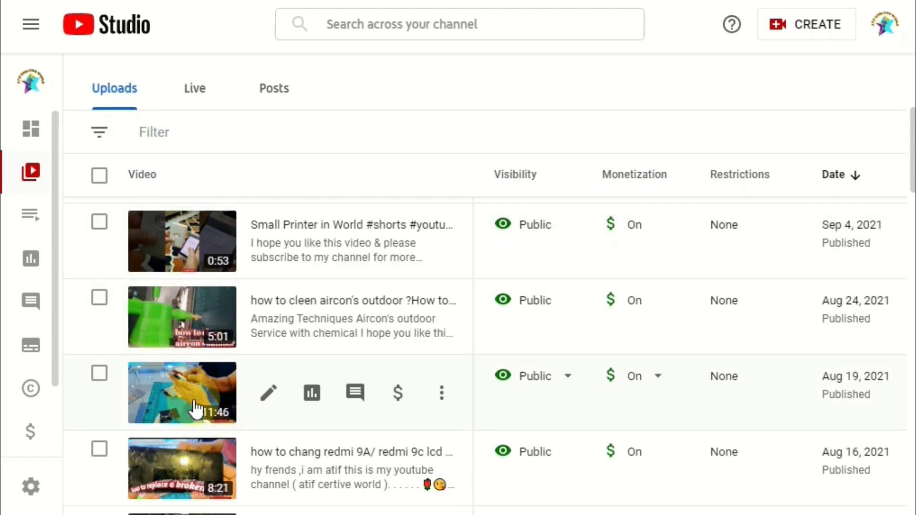
pyautogui.click(221, 408)
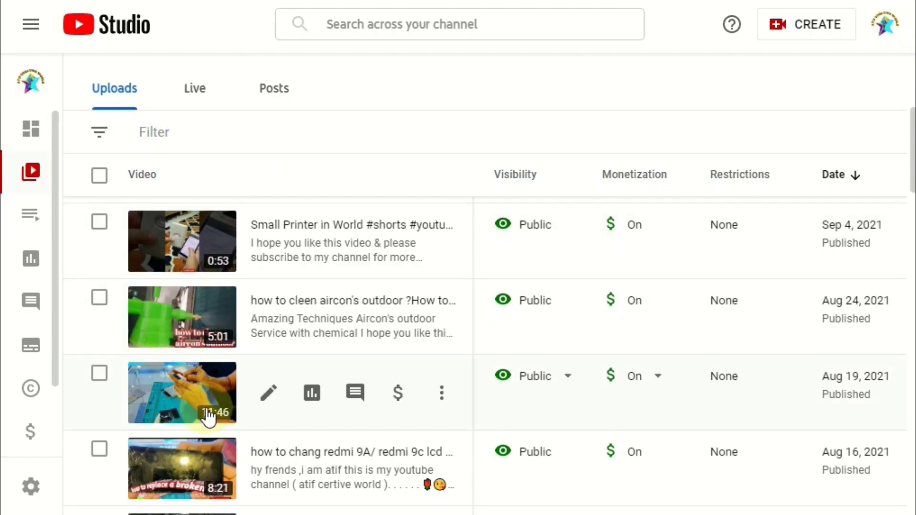
pyautogui.scroll(-2, 200, 330)
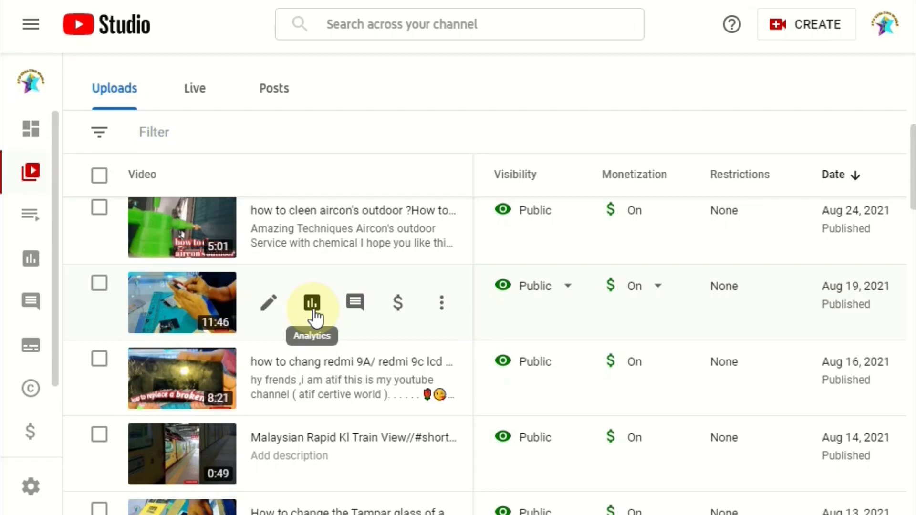
# Enable Before video (pre-roll) and After video (post-roll) ads in the Aug 19 video's monetization settings
pyautogui.click(397, 309)
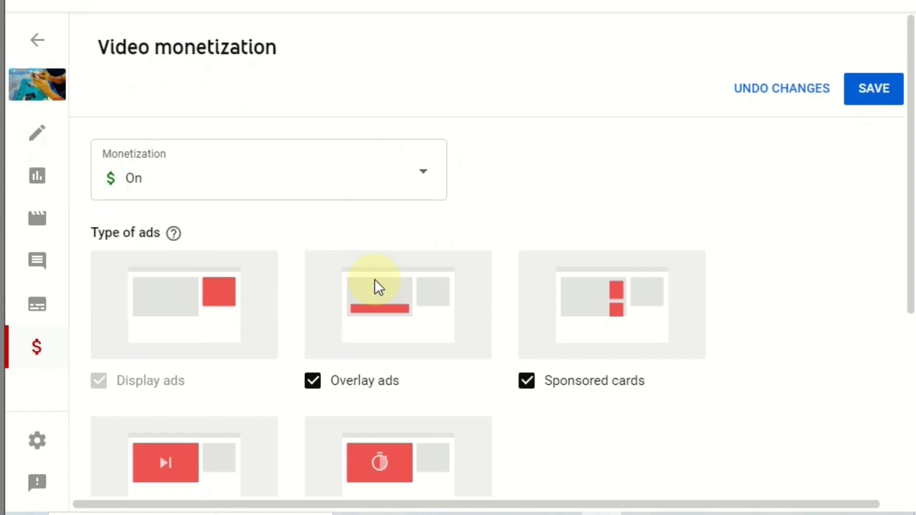
pyautogui.scroll(-3, 286, 293)
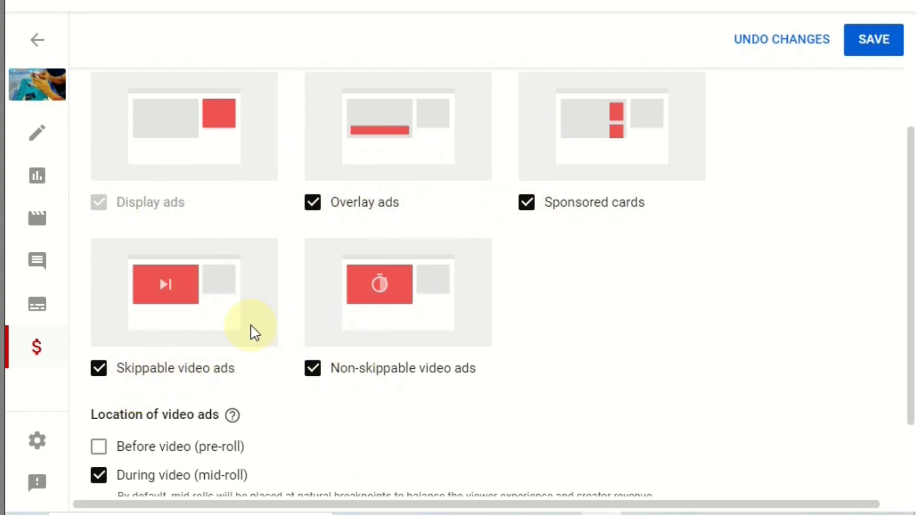
pyautogui.scroll(-2, 249, 325)
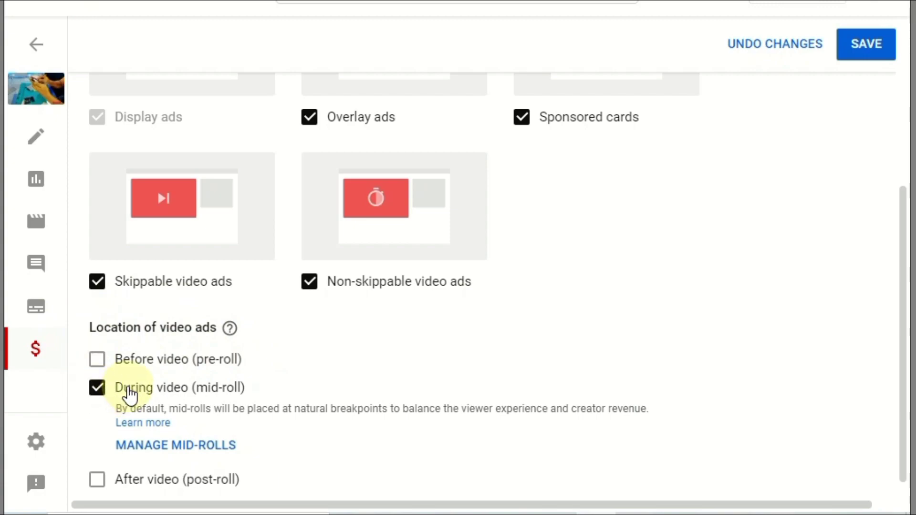
pyautogui.click(98, 360)
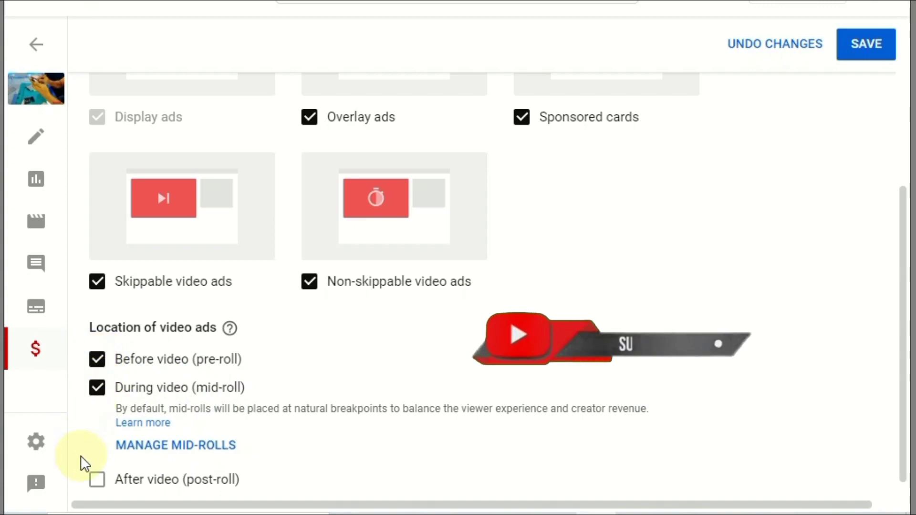
pyautogui.click(100, 479)
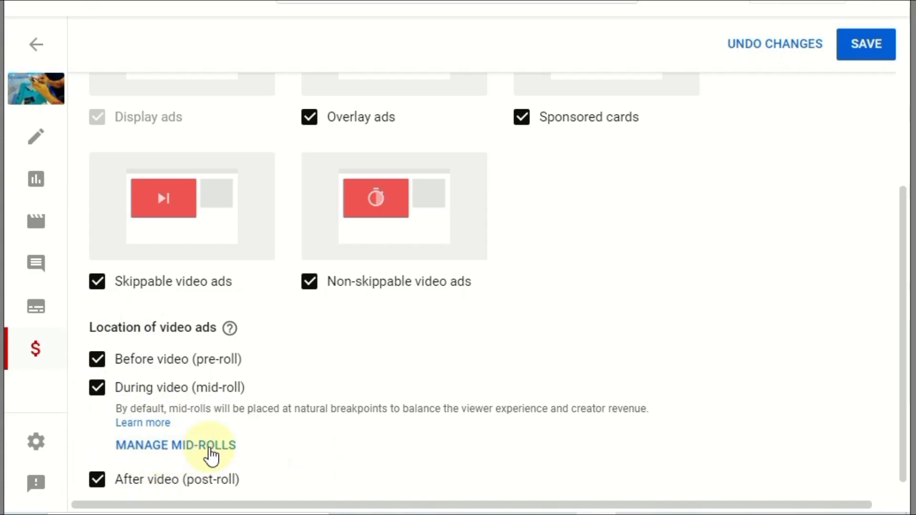
# In the Manage mid-rolls editor, add two new ad breaks at 00:00:00
pyautogui.click(177, 447)
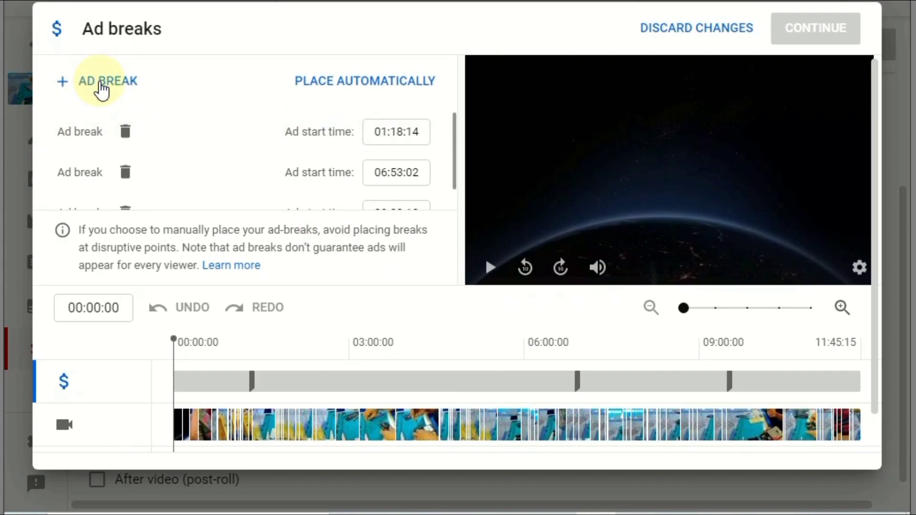
pyautogui.click(101, 88)
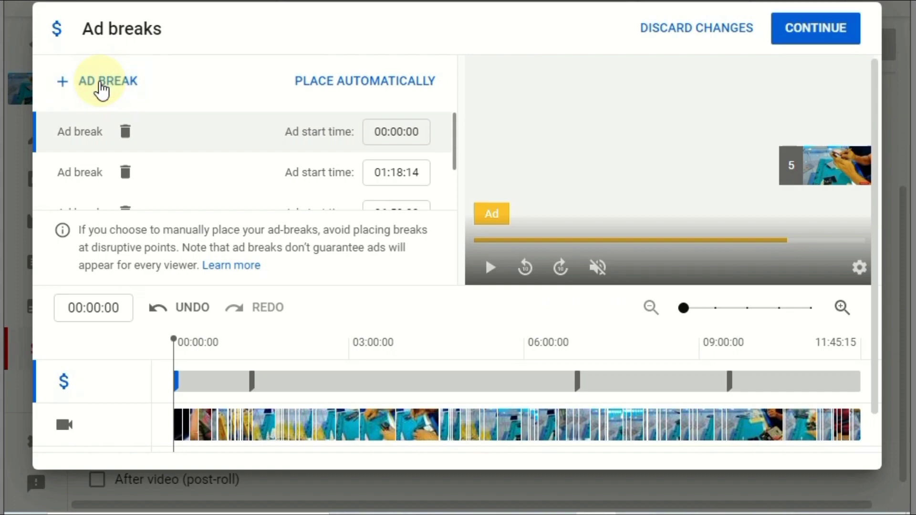
pyautogui.click(101, 89)
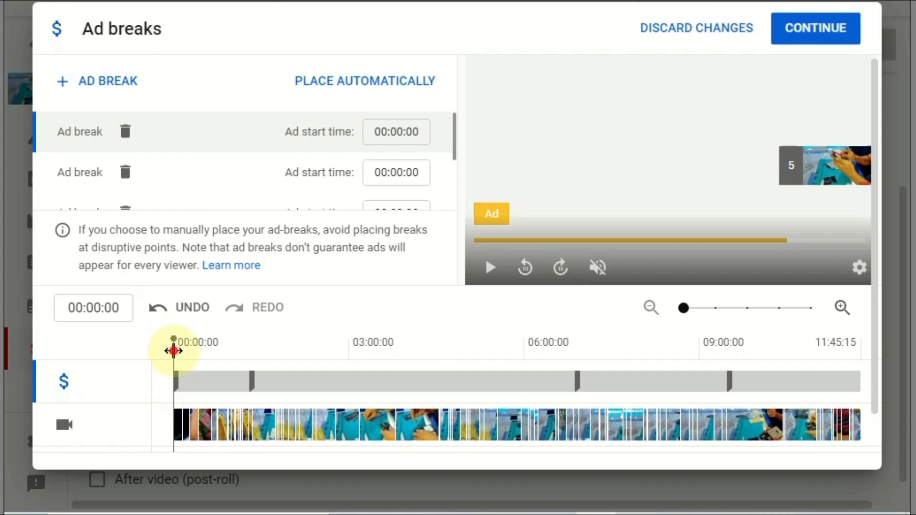
# Drag the ad breaks sitting at the start out to about 03:58, 08:10 and near the timeline's end
pyautogui.moveTo(173, 351); pyautogui.dragTo(406, 387)
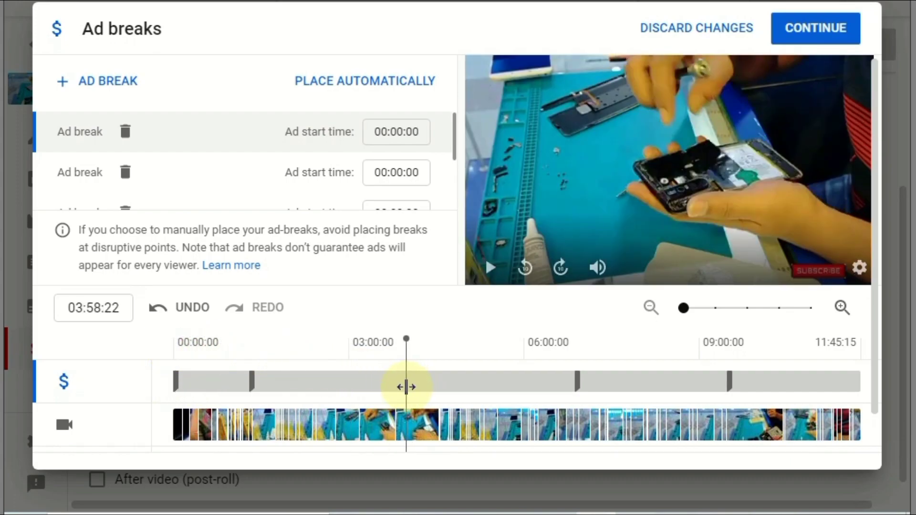
pyautogui.click(176, 377)
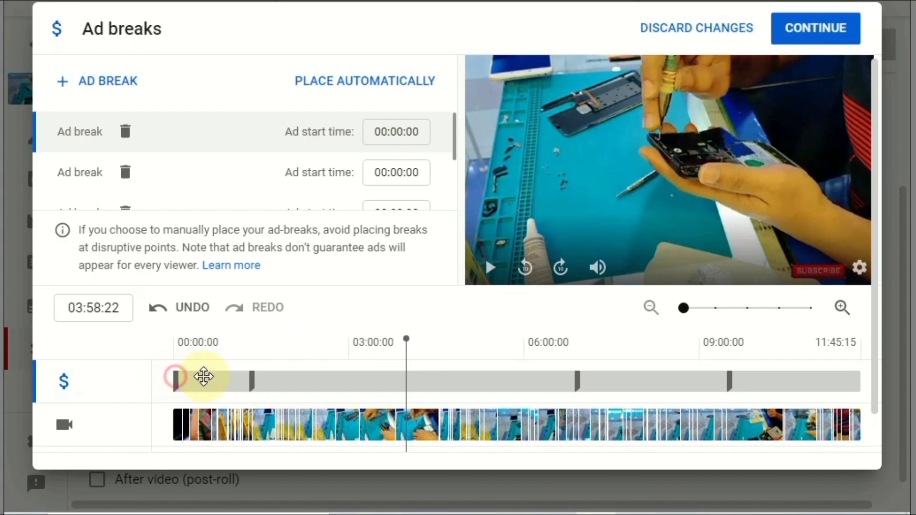
pyautogui.moveTo(204, 377)
pyautogui.mouseDown()
pyautogui.moveTo(415, 385)
pyautogui.moveTo(407, 389)
pyautogui.mouseUp()
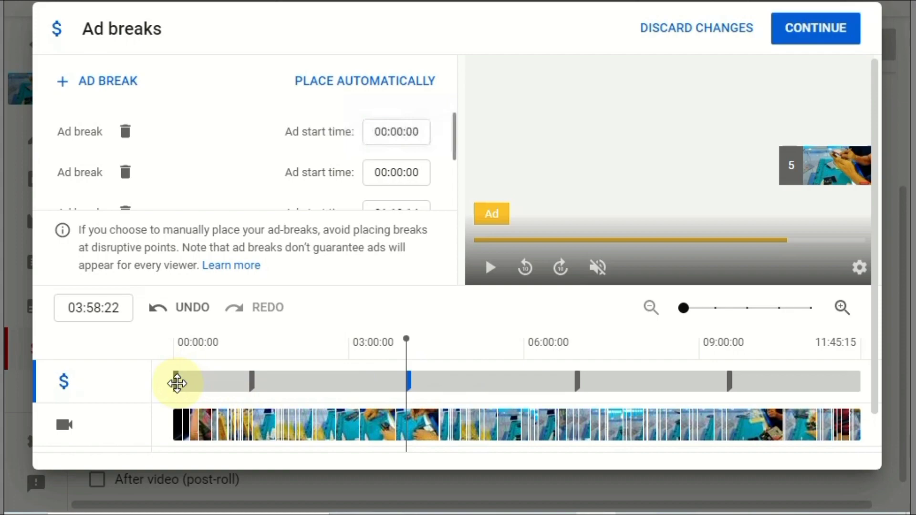
pyautogui.moveTo(177, 383); pyautogui.dragTo(650, 420)
pyautogui.moveTo(174, 381); pyautogui.dragTo(794, 434)
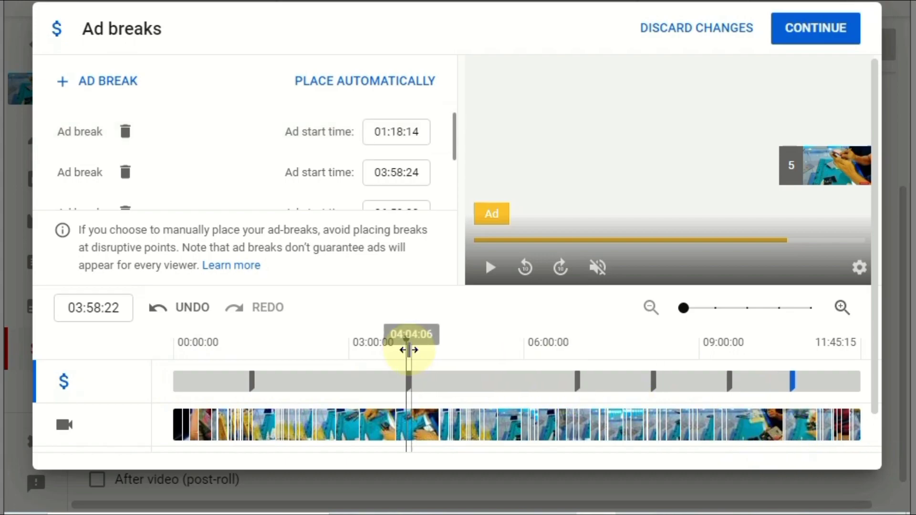
# Even out the breaks to 01:18:14, 03:07:28, 04:57:22, 06:45:26, 08:39:12 and 10:32:25
pyautogui.moveTo(408, 350); pyautogui.dragTo(336, 382)
pyautogui.moveTo(408, 389)
pyautogui.mouseDown()
pyautogui.moveTo(358, 380)
pyautogui.moveTo(372, 385)
pyautogui.mouseUp()
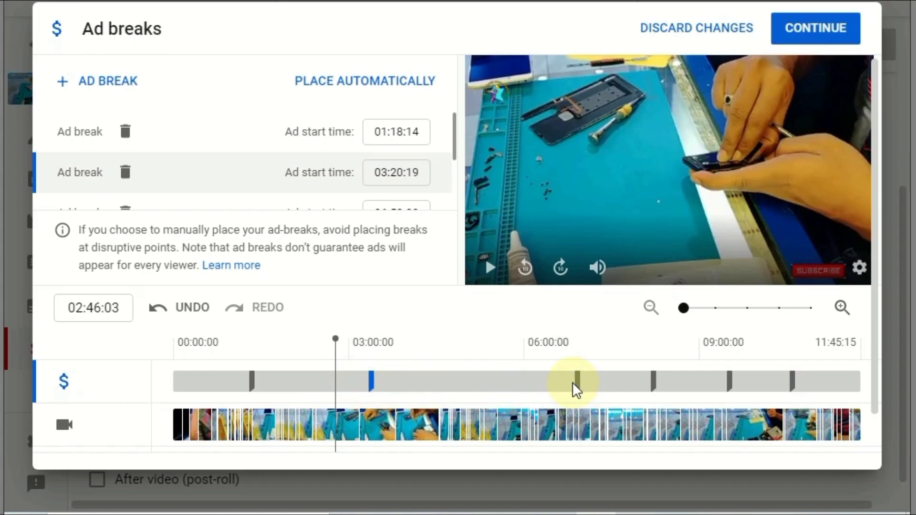
pyautogui.click(577, 381)
pyautogui.moveTo(536, 389); pyautogui.dragTo(481, 385)
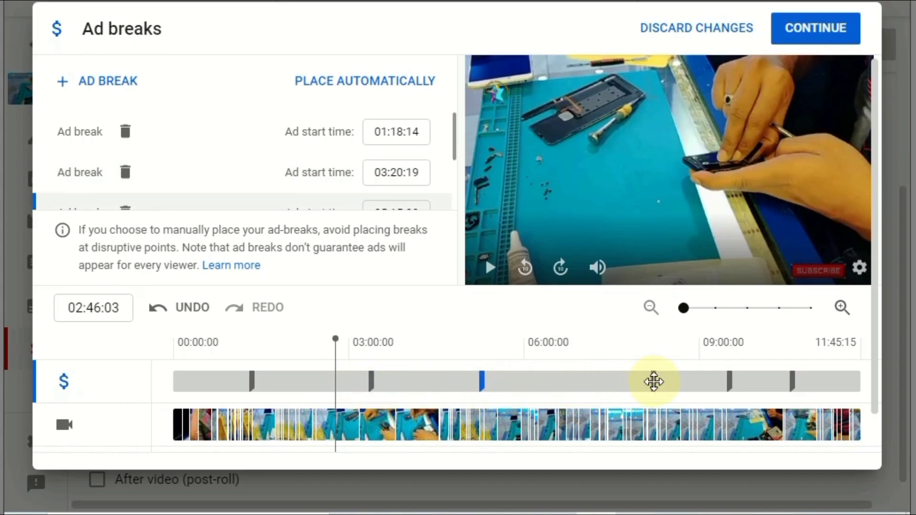
pyautogui.click(649, 382)
pyautogui.click(598, 382)
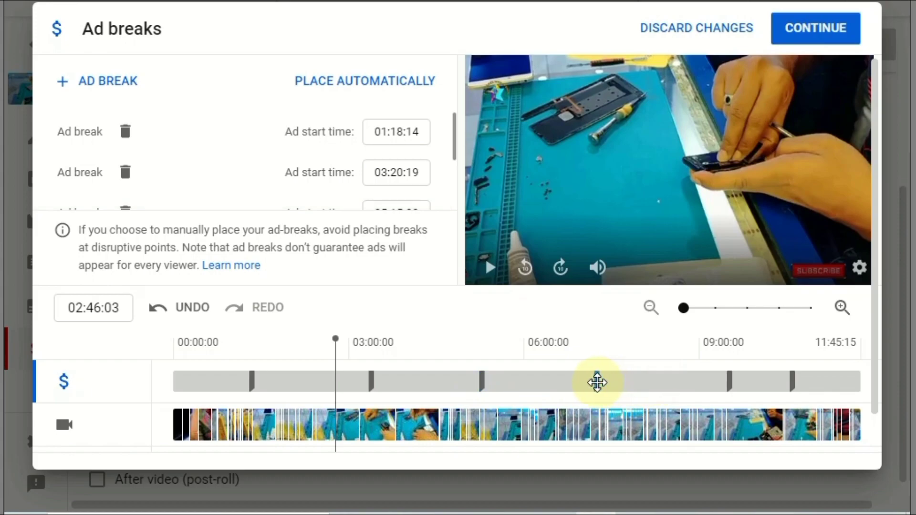
pyautogui.moveTo(728, 382); pyautogui.dragTo(695, 383)
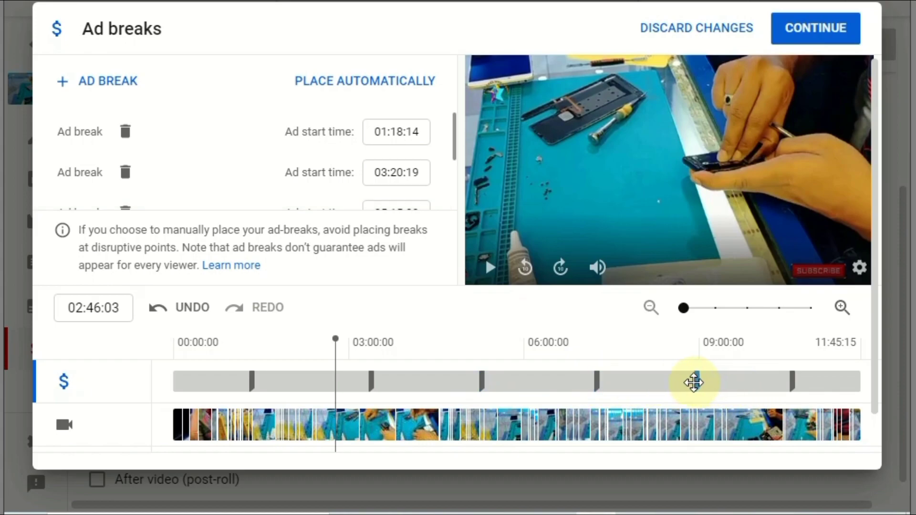
pyautogui.moveTo(372, 380); pyautogui.dragTo(358, 380)
pyautogui.moveTo(482, 384); pyautogui.dragTo(465, 380)
pyautogui.moveTo(597, 382); pyautogui.dragTo(571, 381)
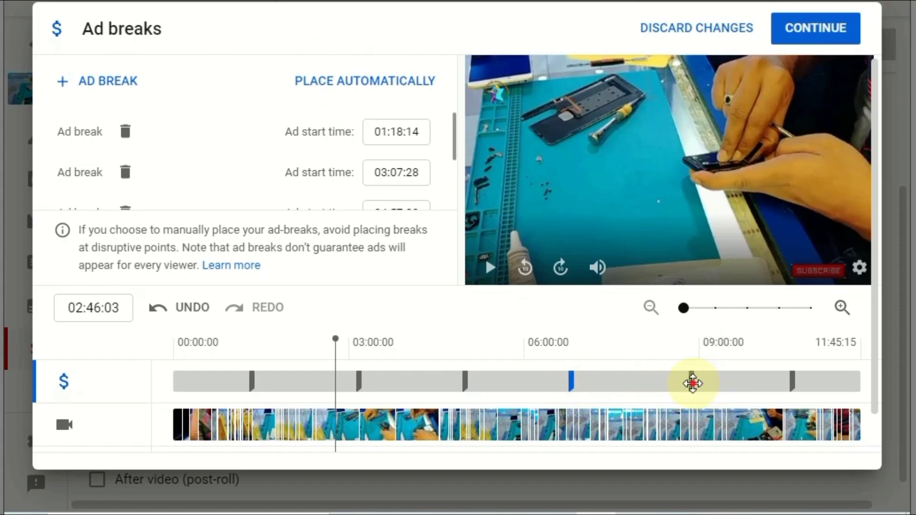
pyautogui.moveTo(692, 382); pyautogui.dragTo(682, 382)
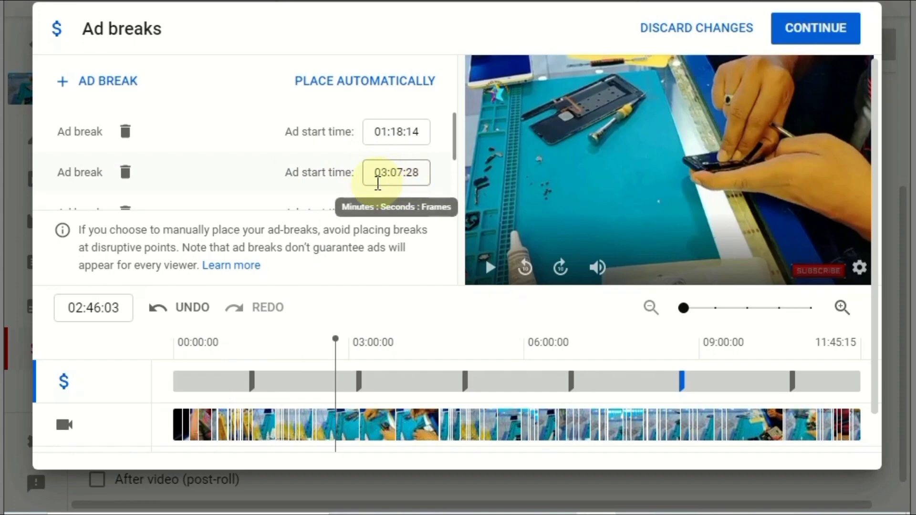
pyautogui.scroll(-3, 315, 176)
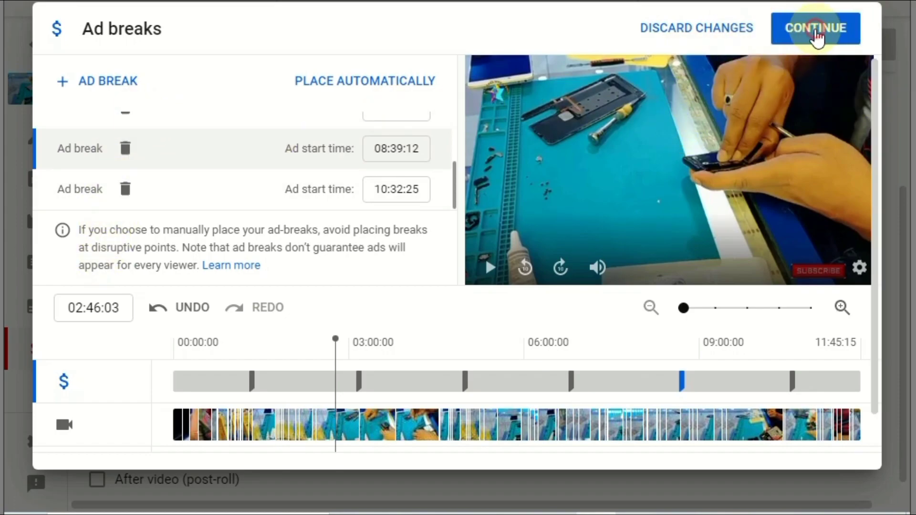
# Save the rearranged ad breaks, then bring up monetization settings for the 8:21 Aug 16 video
pyautogui.click(817, 31)
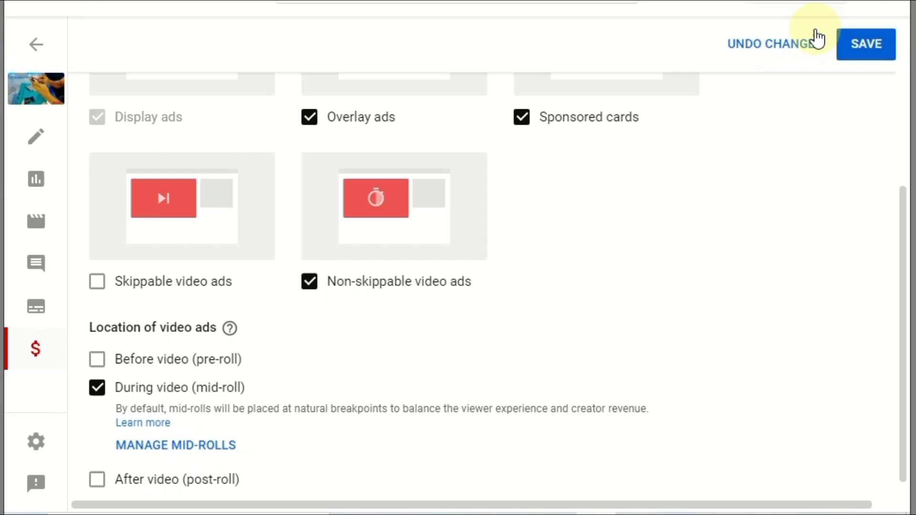
pyautogui.click(864, 54)
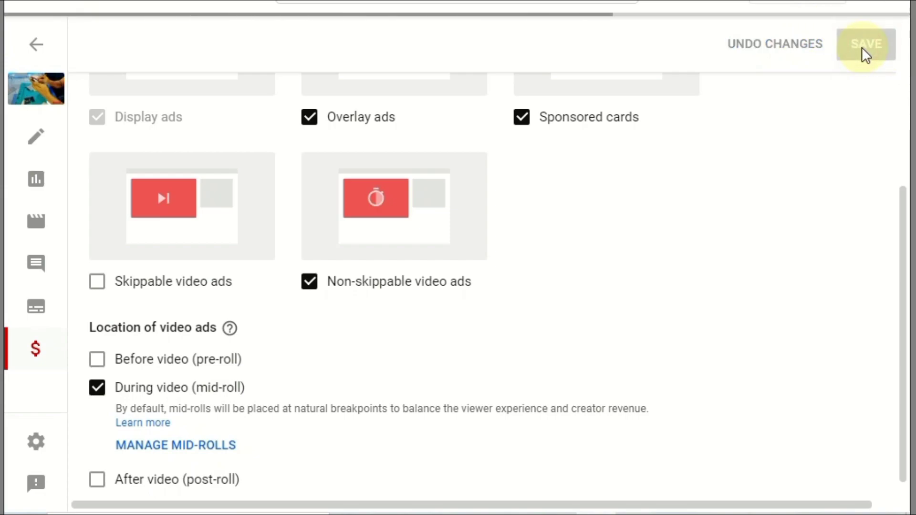
pyautogui.click(33, 46)
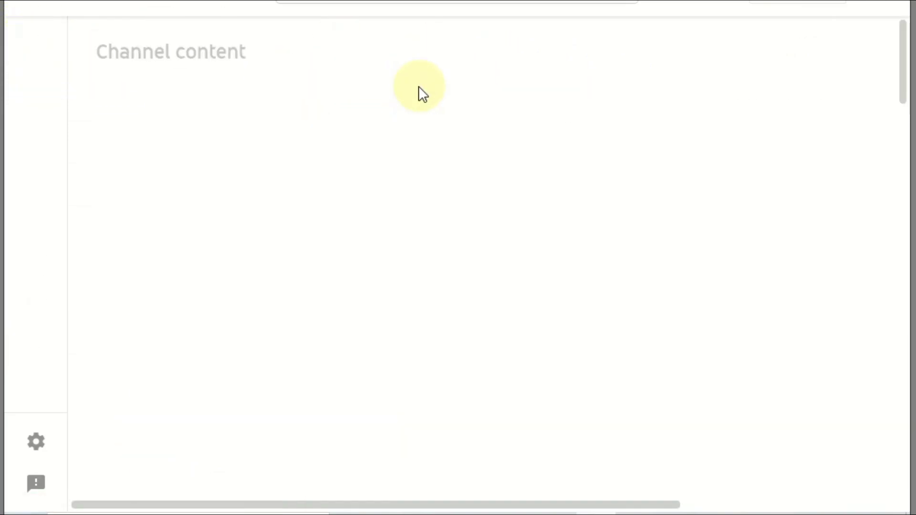
pyautogui.moveTo(412, 227)
pyautogui.scroll(-10, 412, 227)
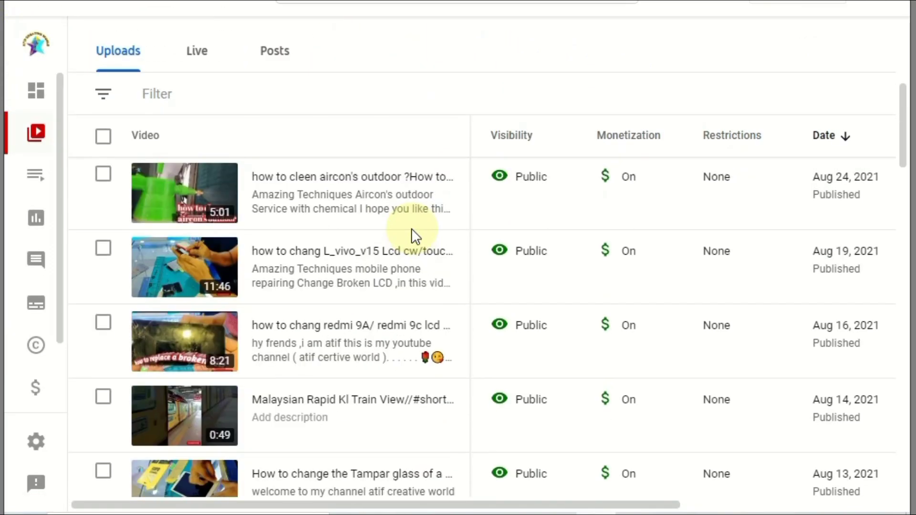
pyautogui.scroll(3, 243, 266)
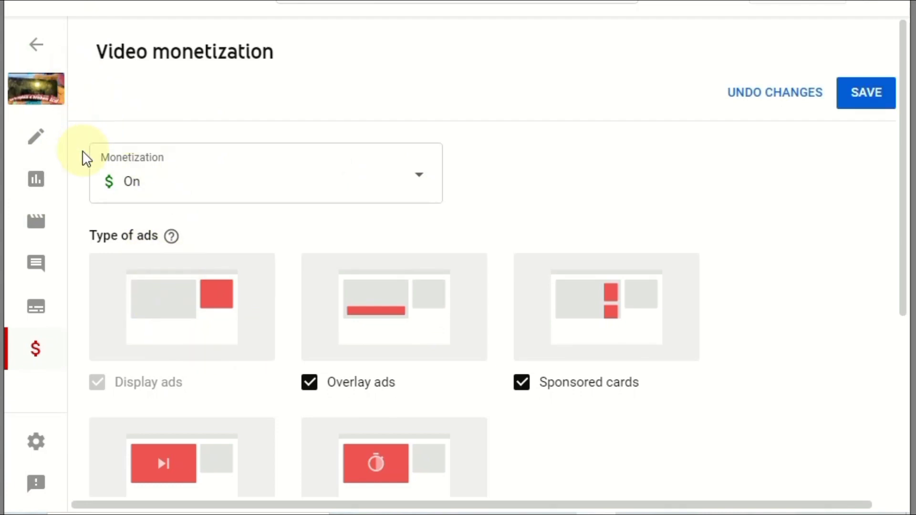
pyautogui.scroll(-5, 187, 286)
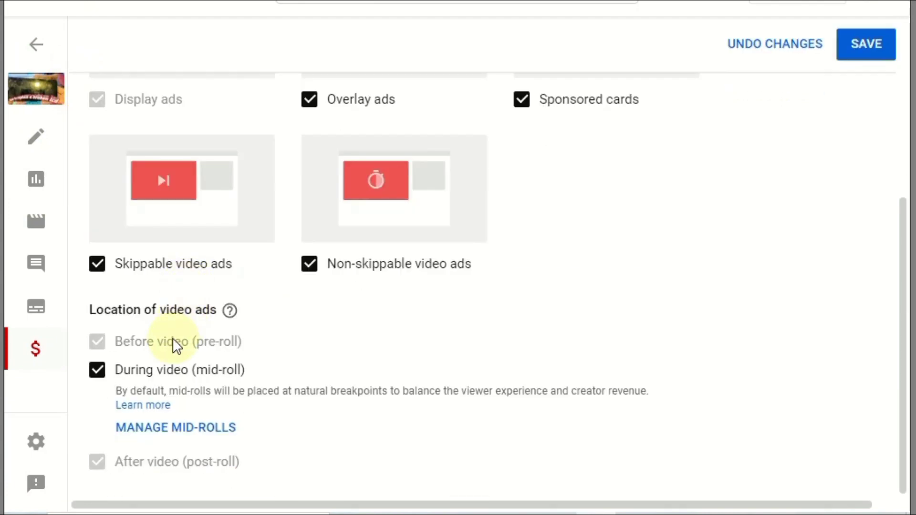
# Add mid-roll breaks at about 4:14, 7:42 and 0:46 to the 8:21 video and apply them
pyautogui.click(197, 428)
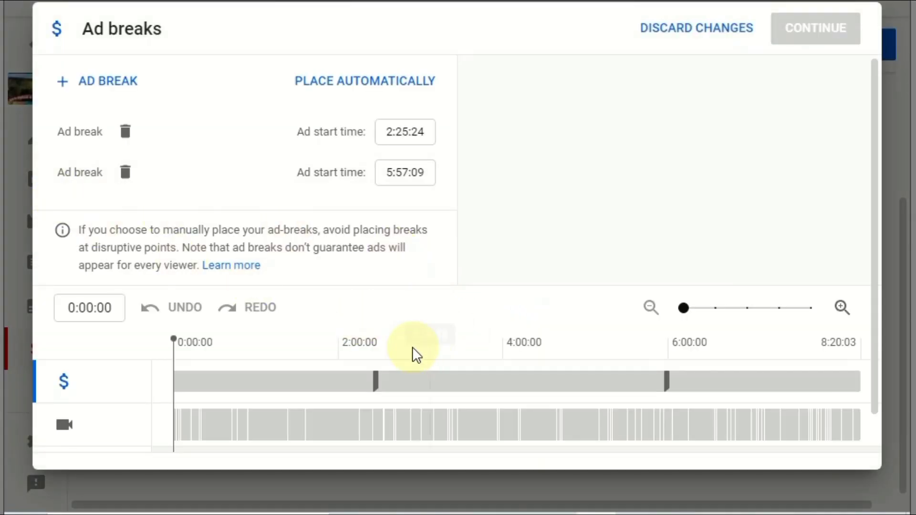
pyautogui.click(102, 85)
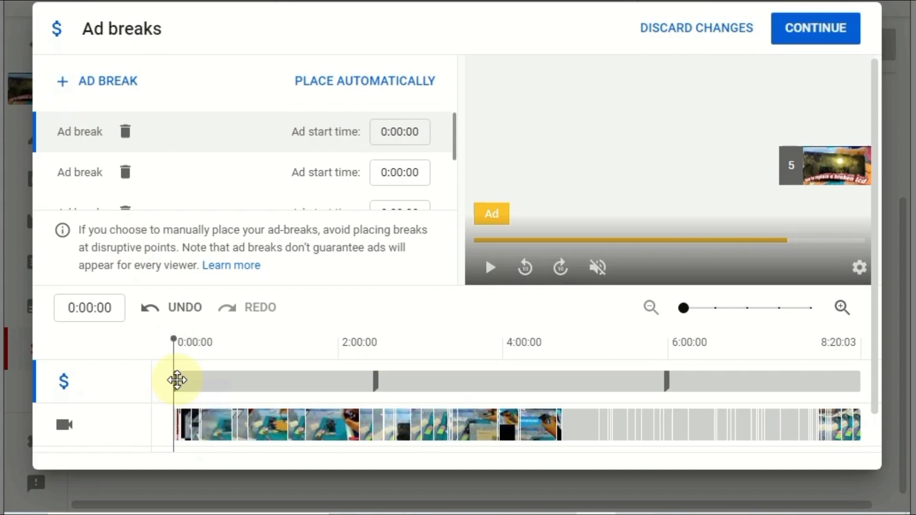
pyautogui.moveTo(177, 380)
pyautogui.mouseDown()
pyautogui.moveTo(452, 405)
pyautogui.moveTo(542, 396)
pyautogui.mouseUp()
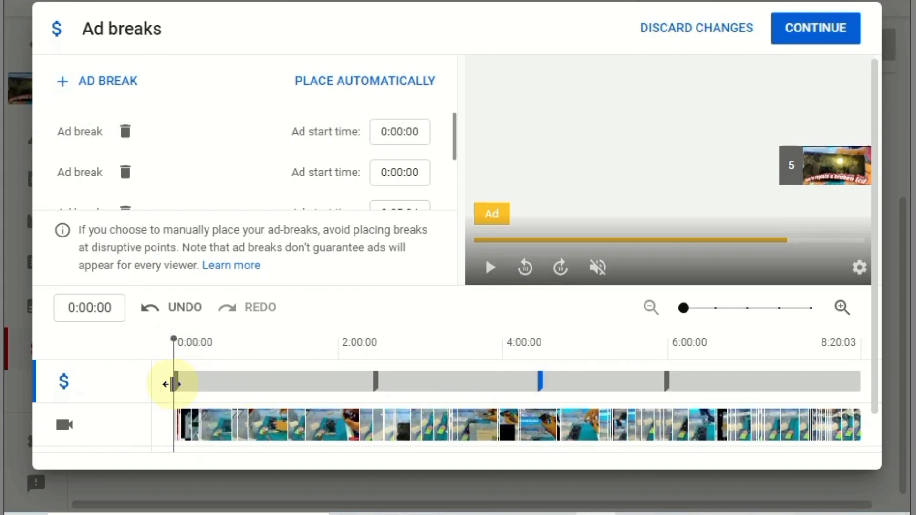
pyautogui.moveTo(177, 382)
pyautogui.mouseDown()
pyautogui.moveTo(792, 424)
pyautogui.moveTo(783, 424)
pyautogui.mouseUp()
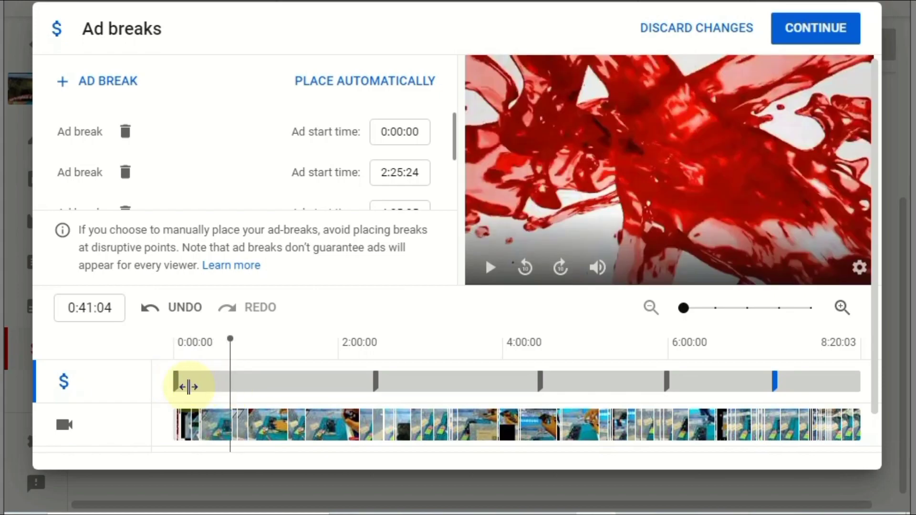
pyautogui.moveTo(176, 381); pyautogui.dragTo(238, 380)
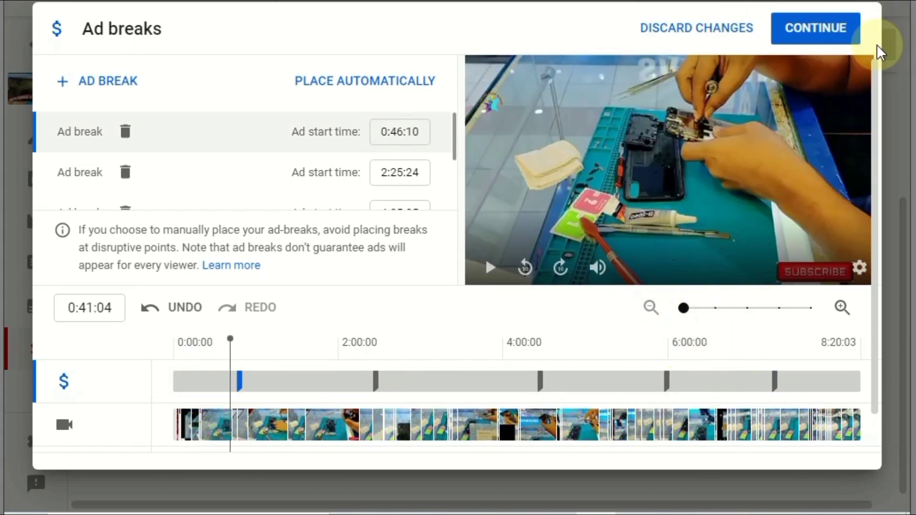
pyautogui.click(817, 35)
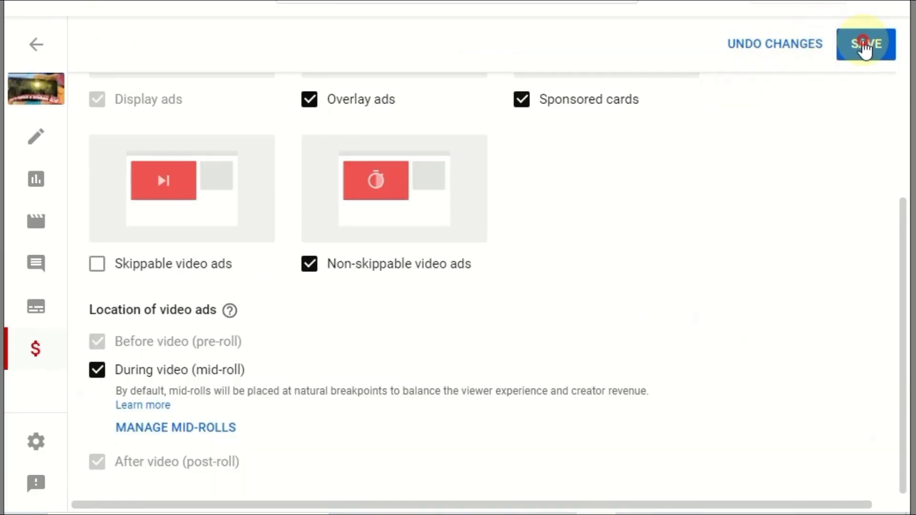